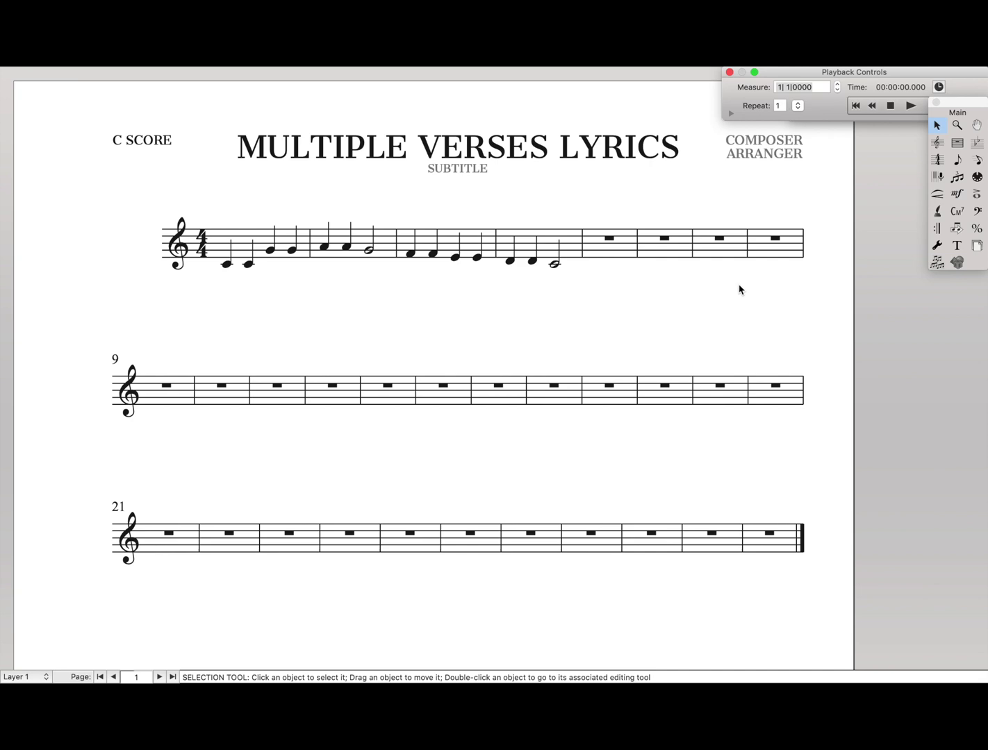
Type verse 1, 'Twinkle, twinkle little star, how I wonder what you are,' under the melody
{"action": "left_click", "coordinate": [938, 210]}
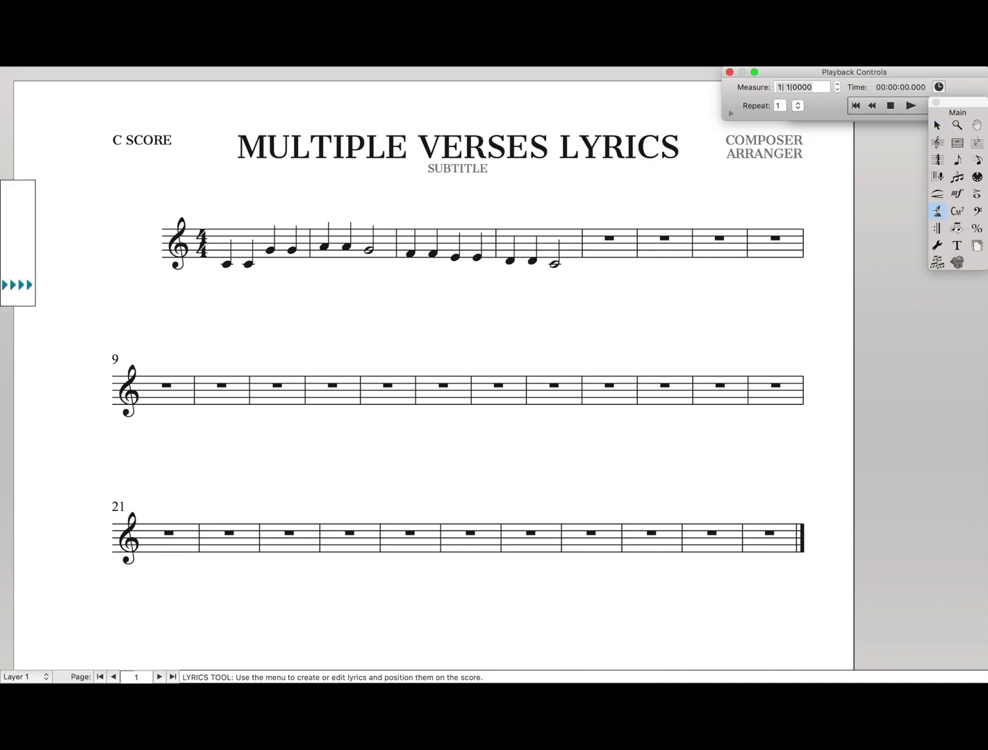
{"action": "left_click", "coordinate": [225, 263]}
{"action": "type", "text": "Tw"}
{"action": "type", "text": "inkl"}
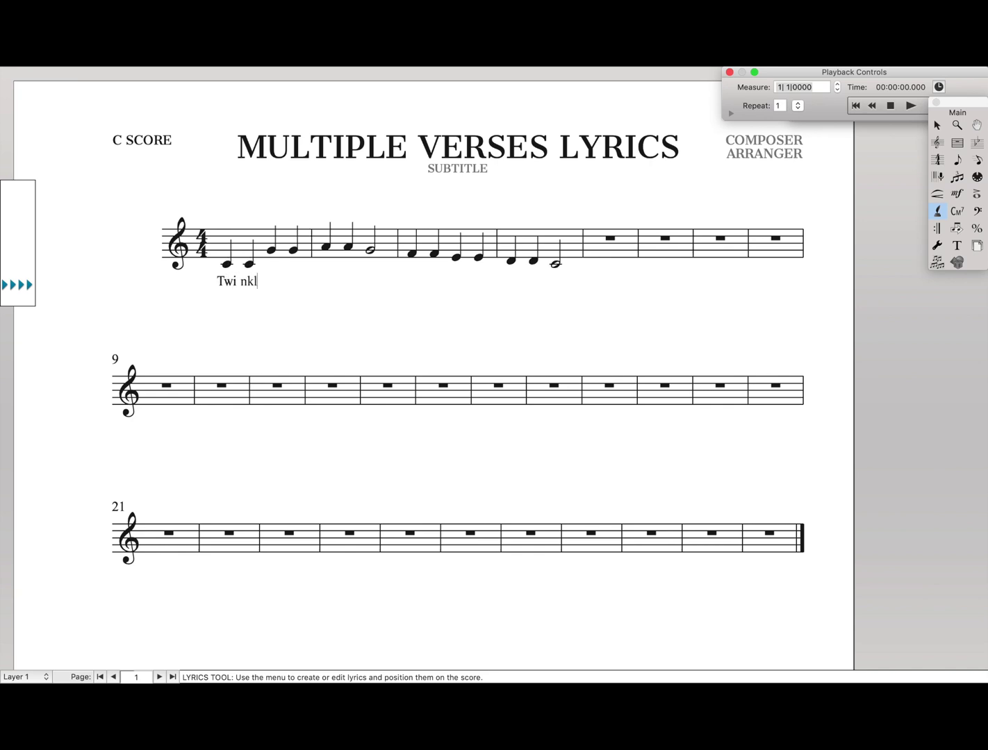
{"action": "type", "text": "e, twi"}
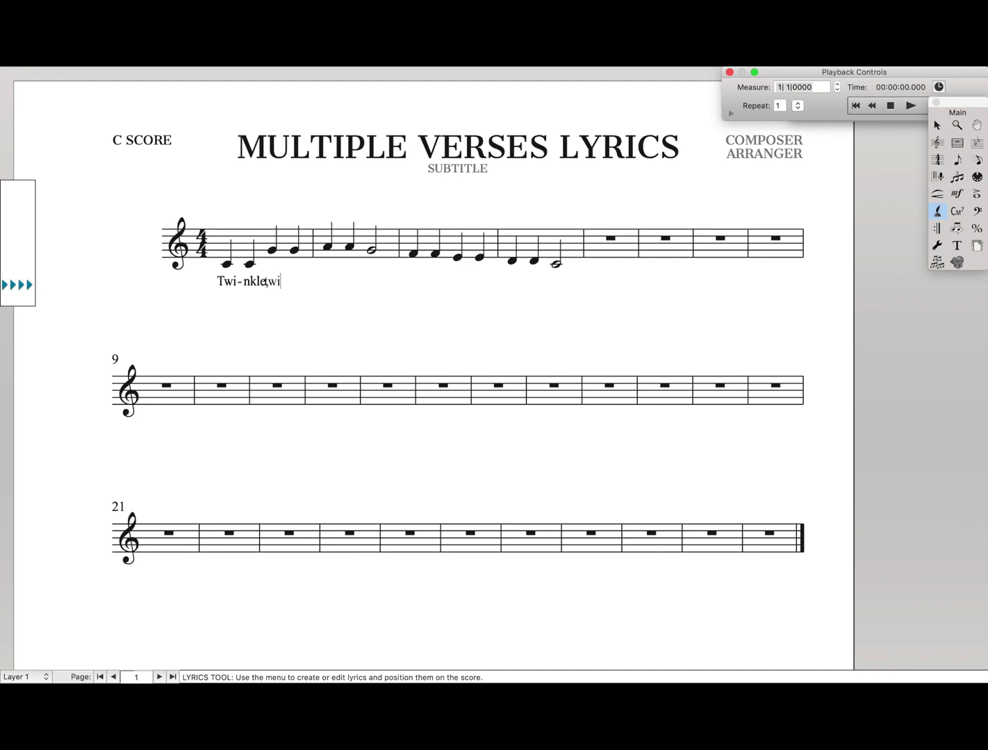
{"action": "type", "text": "-nkle"}
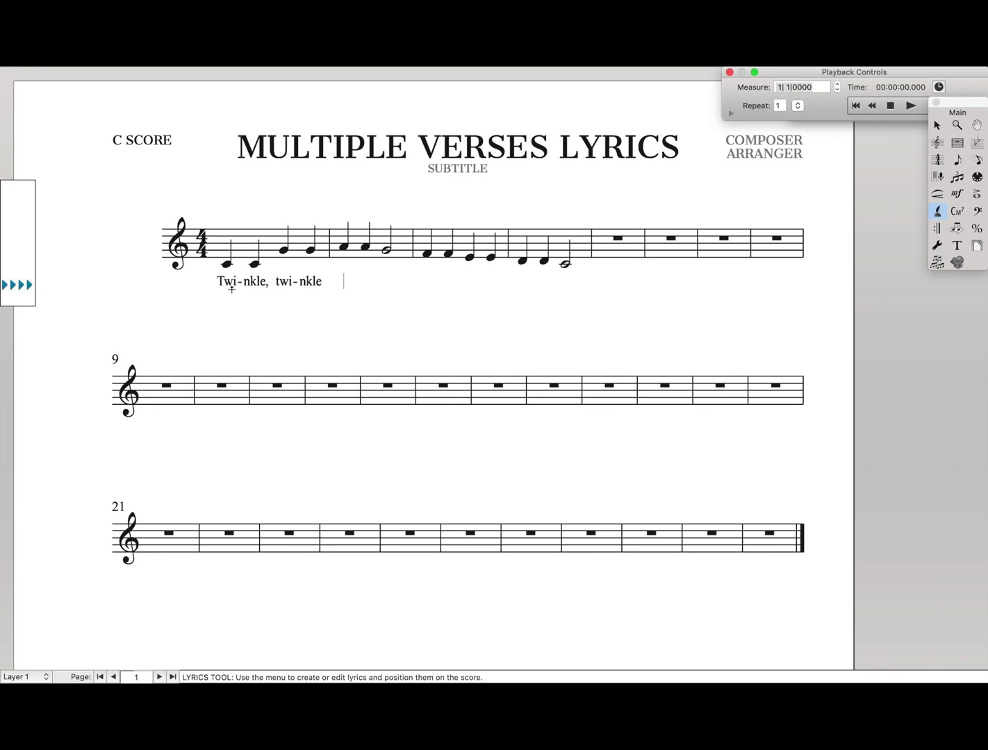
{"action": "type", "text": "li"}
{"action": "type", "text": "-ttle star, how I won-der w"}
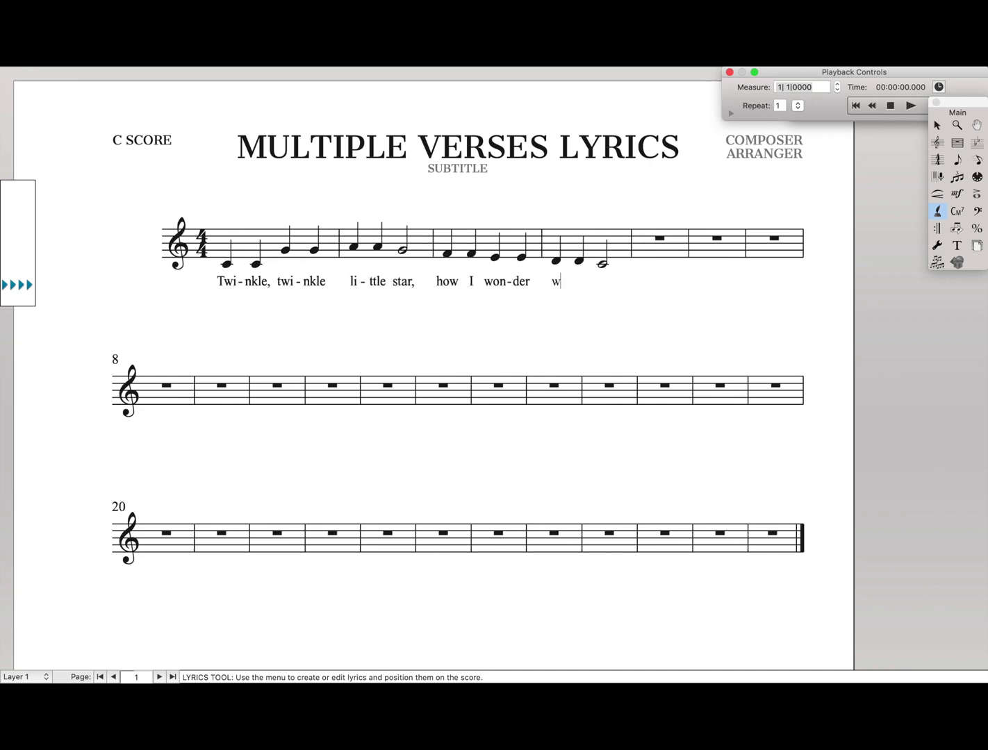
{"action": "type", "text": "hat you are."}
{"action": "key", "text": "Escape"}
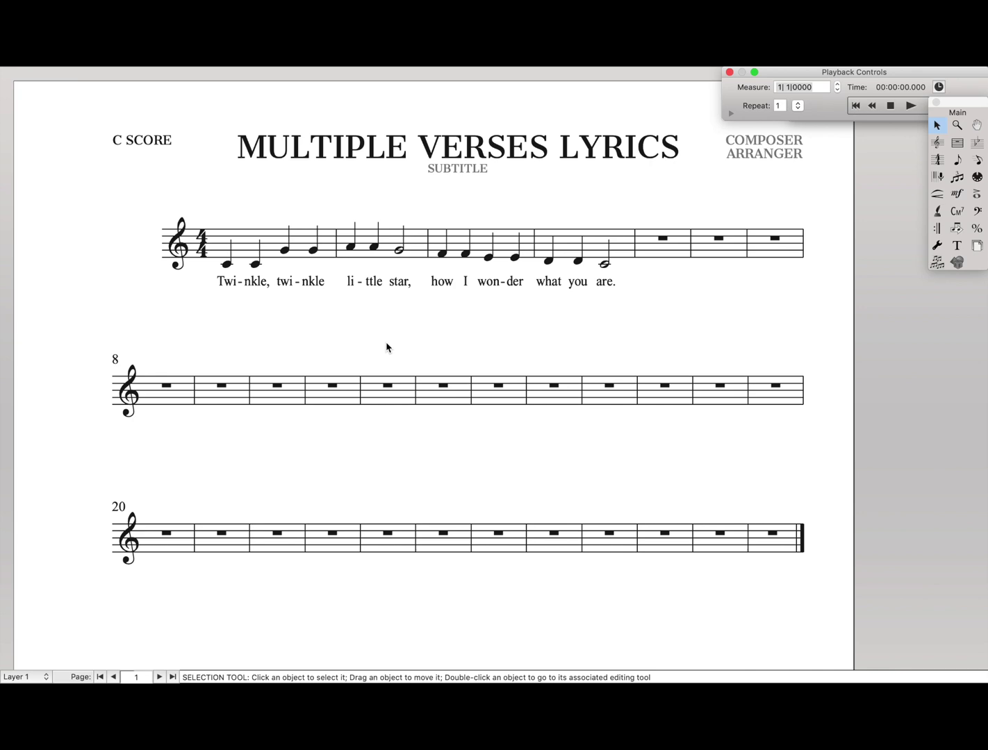
Set Specify Current Lyric to verse 2 in the Lyrics menu
{"action": "left_click", "coordinate": [937, 211]}
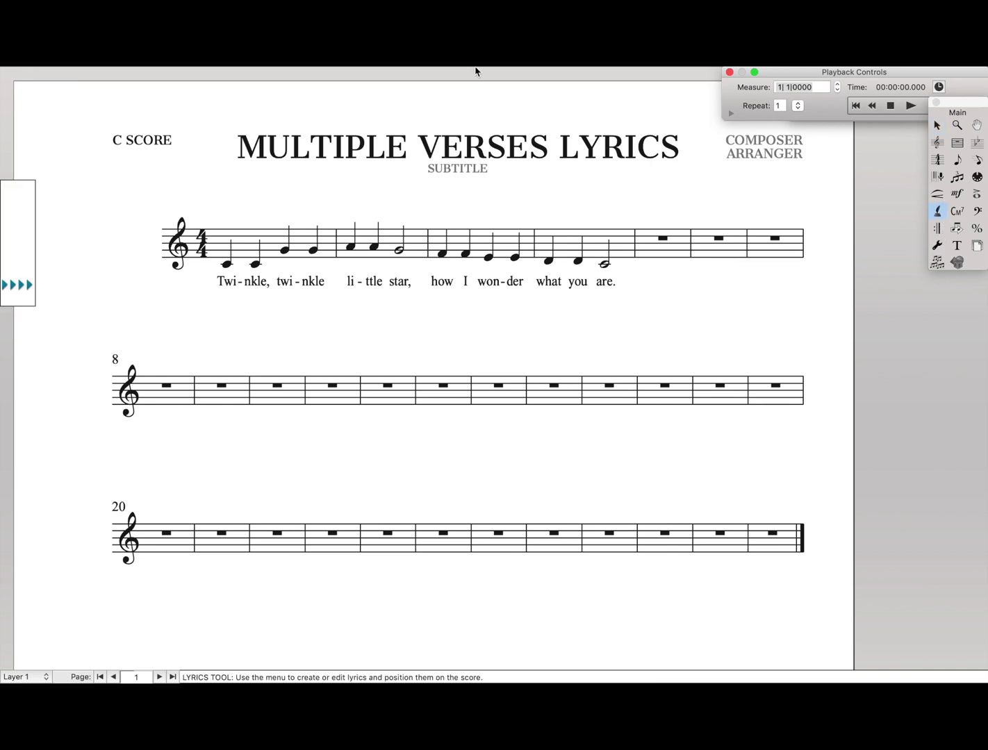
{"action": "left_click", "coordinate": [449, 74]}
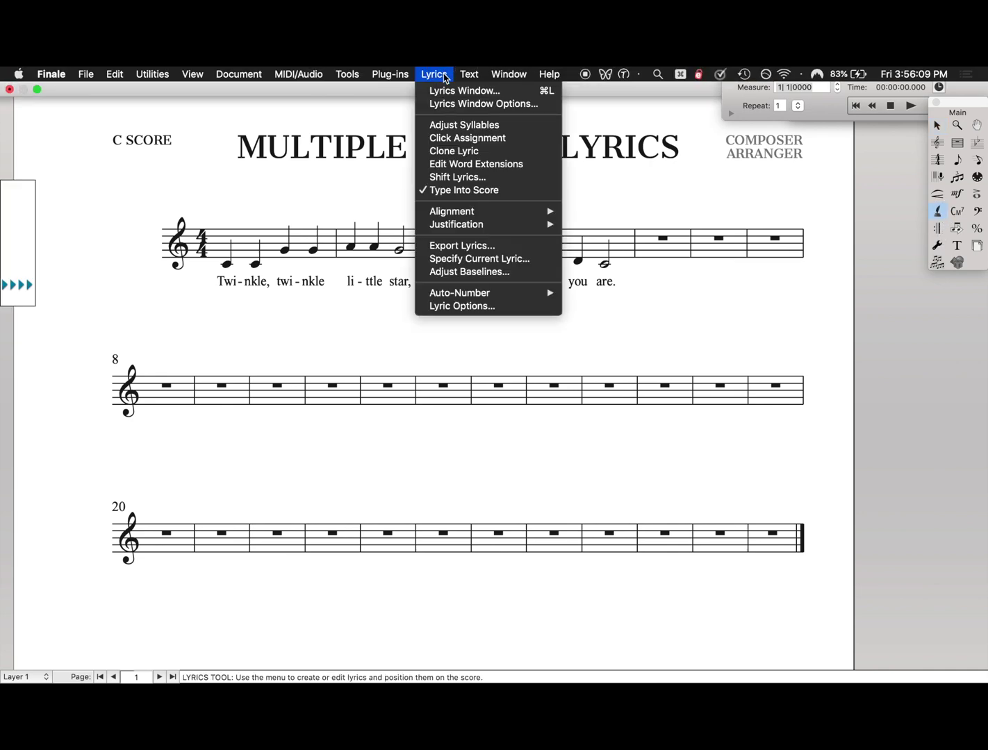
{"action": "left_click", "coordinate": [484, 261]}
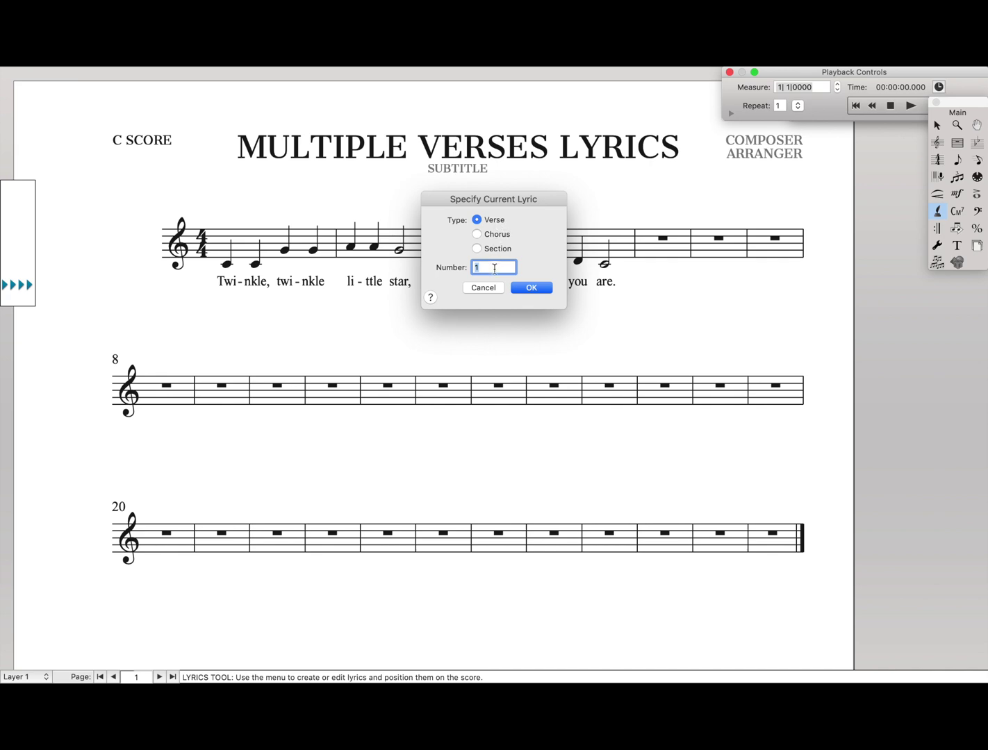
{"action": "type", "text": "2"}
{"action": "left_click", "coordinate": [530, 292]}
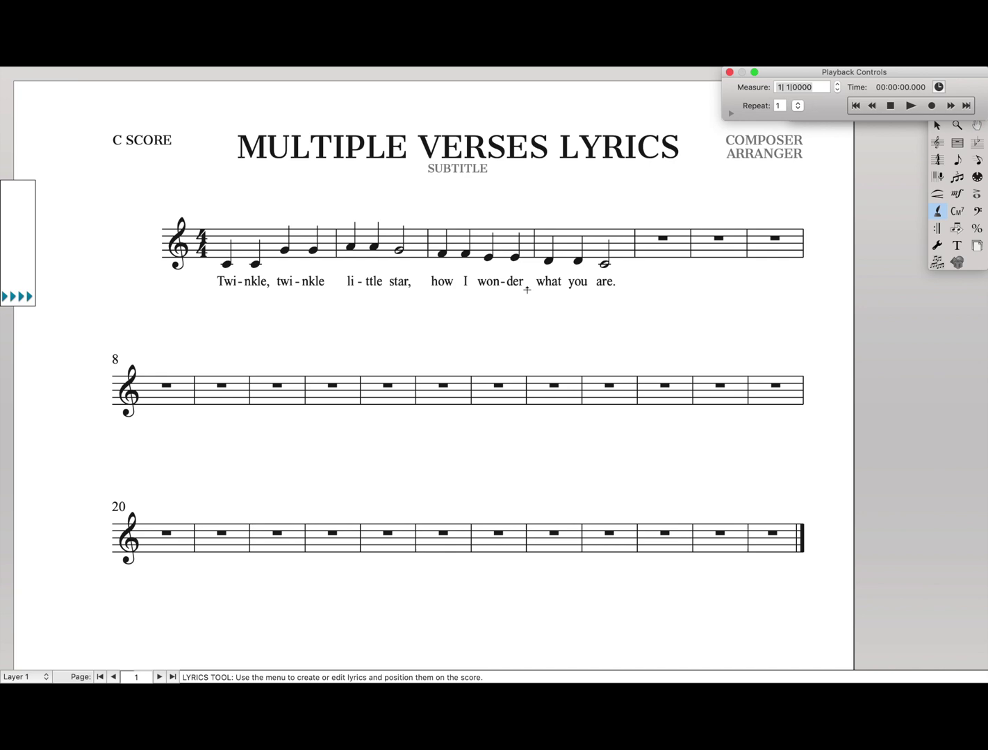
Type verse 2, 'Hello, hello big blue world, it's amazing from afar,' replacing 'how' with 'it's'
{"action": "left_click", "coordinate": [229, 253]}
{"action": "type", "text": "He-llo, he-llo big blue world,"}
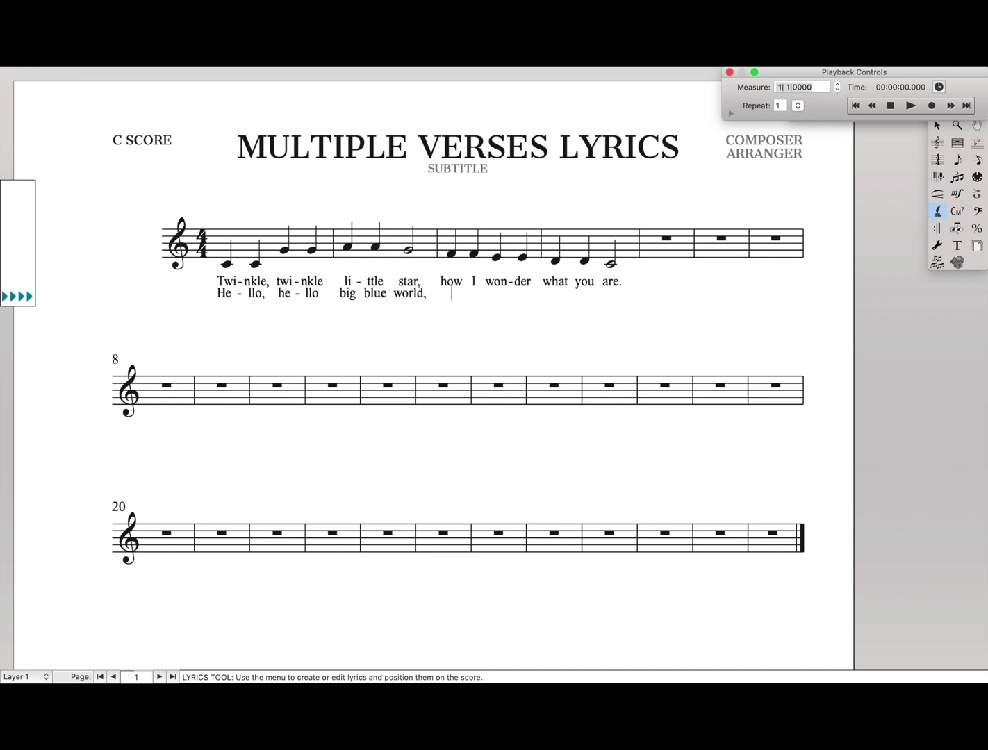
{"action": "type", "text": " how a-maz-ing"}
{"action": "left_click", "coordinate": [451, 294]}
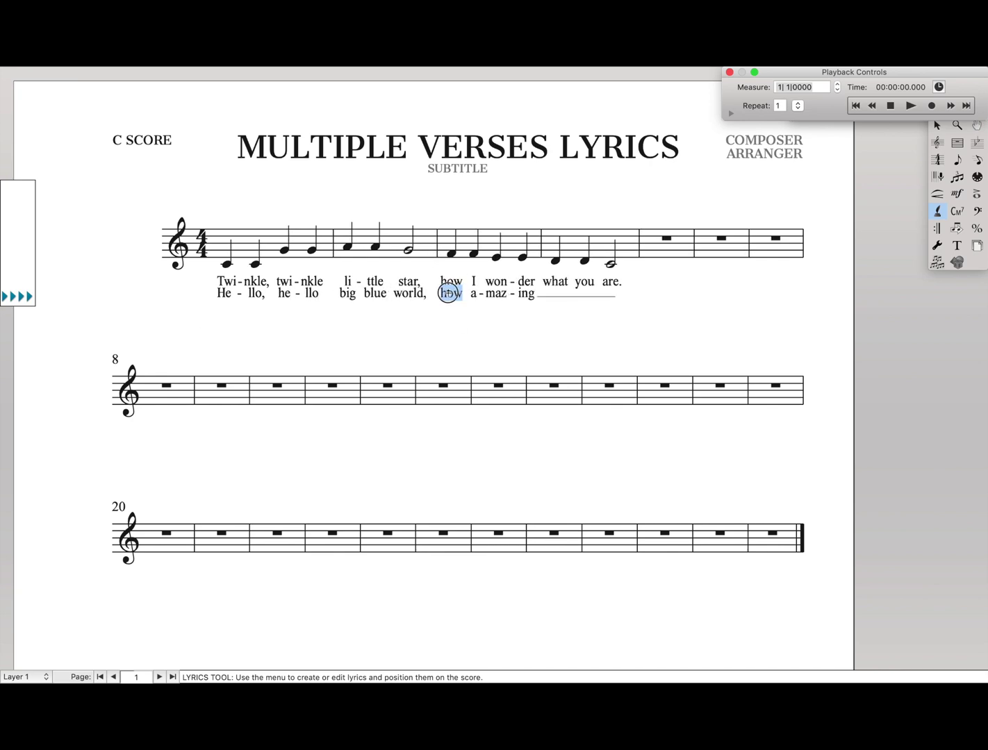
{"action": "type", "text": "it's"}
{"action": "left_click", "coordinate": [562, 302]}
{"action": "type", "text": "from a-far."}
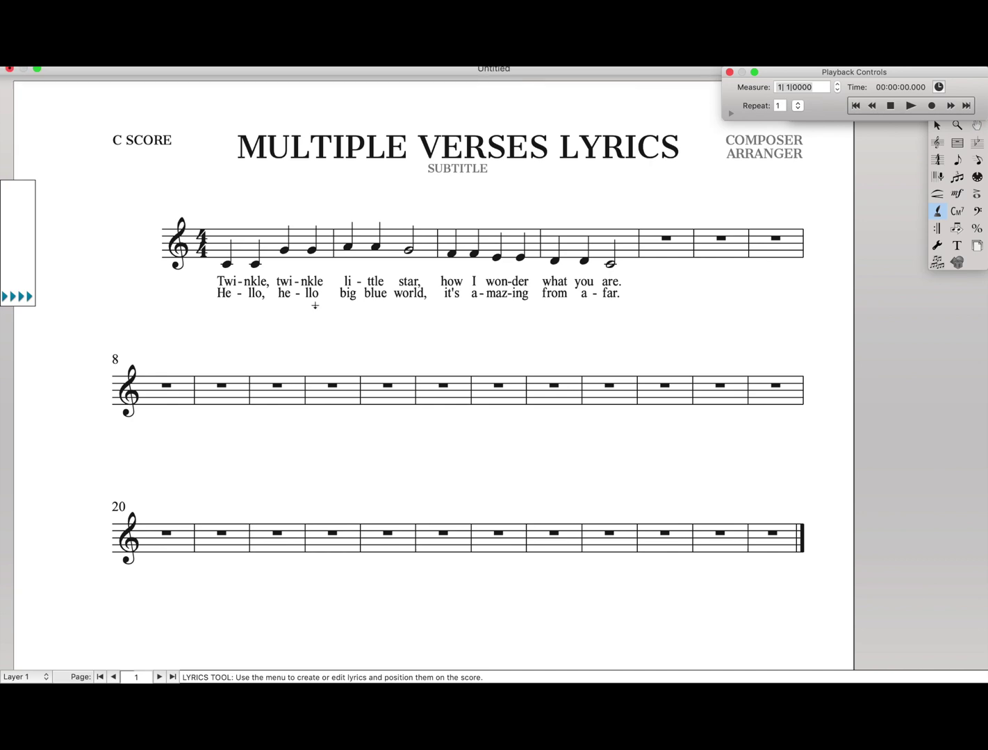
Auto-number the verses, make verse 3 current, and type 'This is a third line of lyrics!'
{"action": "left_click", "coordinate": [434, 74]}
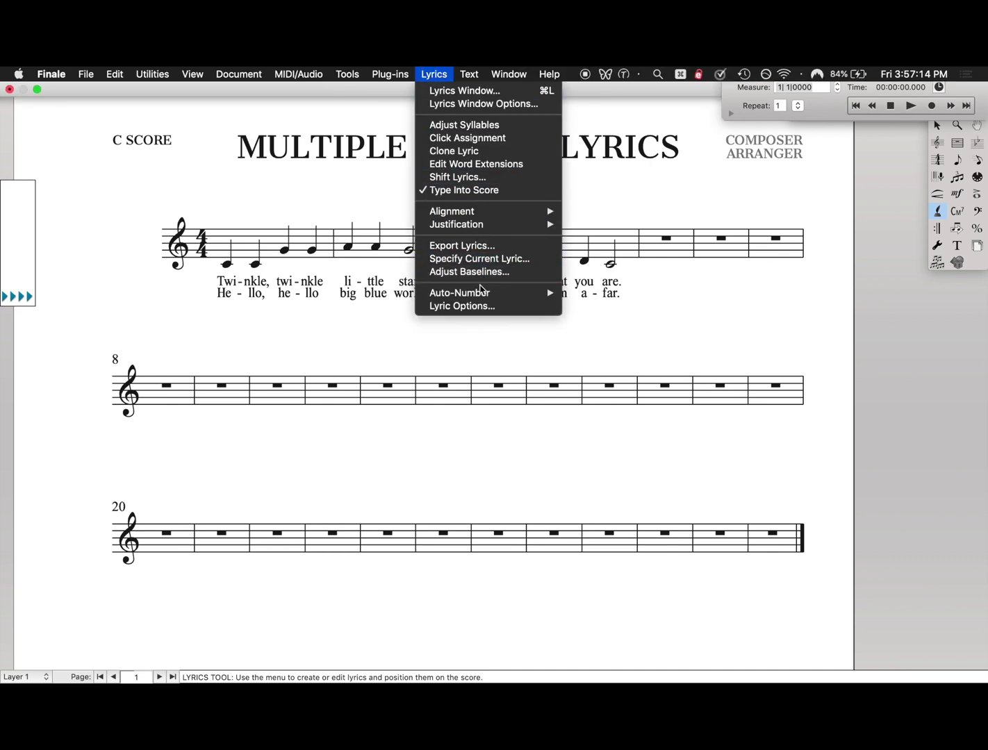
{"action": "mouse_move", "coordinate": [460, 293]}
{"action": "left_click", "coordinate": [581, 293]}
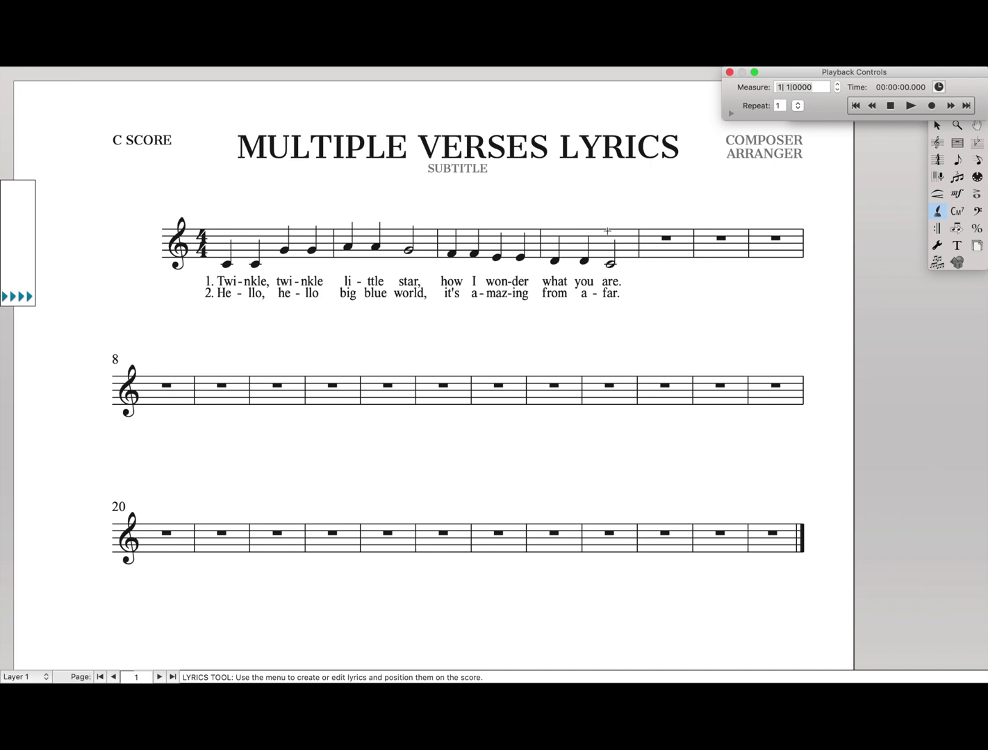
{"action": "left_click", "coordinate": [441, 73]}
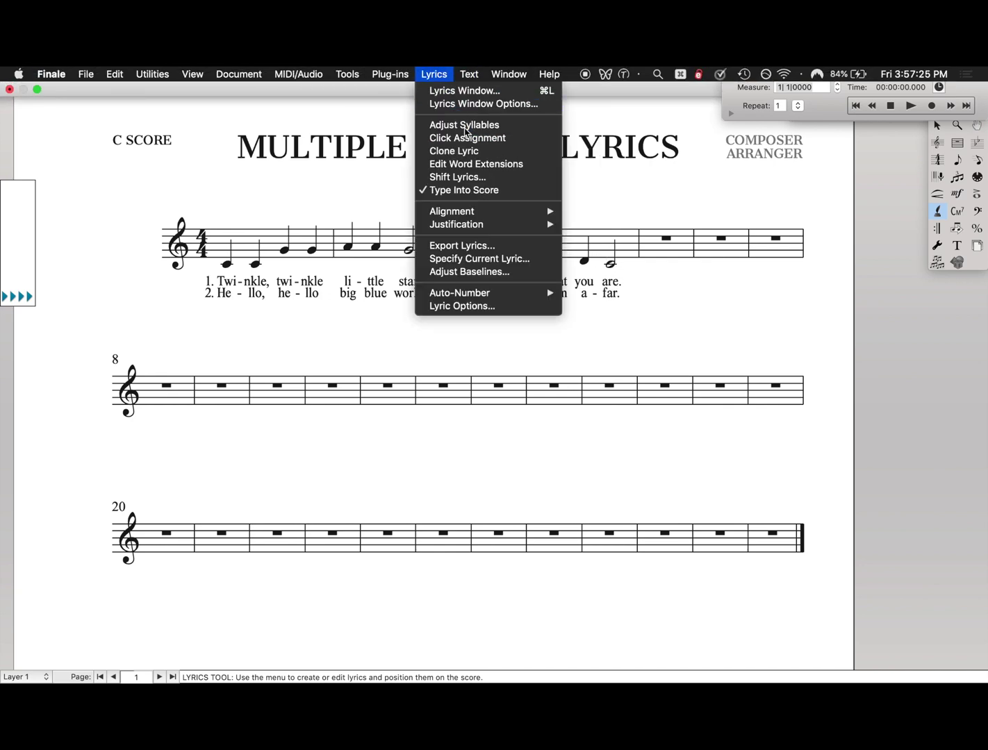
{"action": "left_click", "coordinate": [498, 260]}
{"action": "type", "text": "3"}
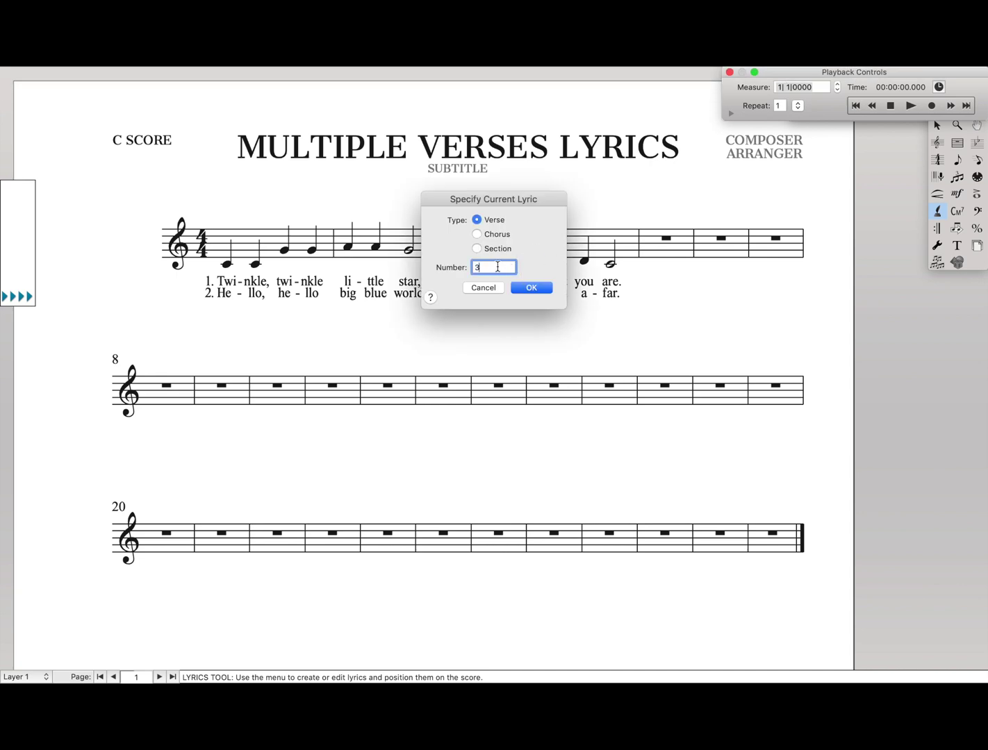
{"action": "left_click", "coordinate": [531, 288]}
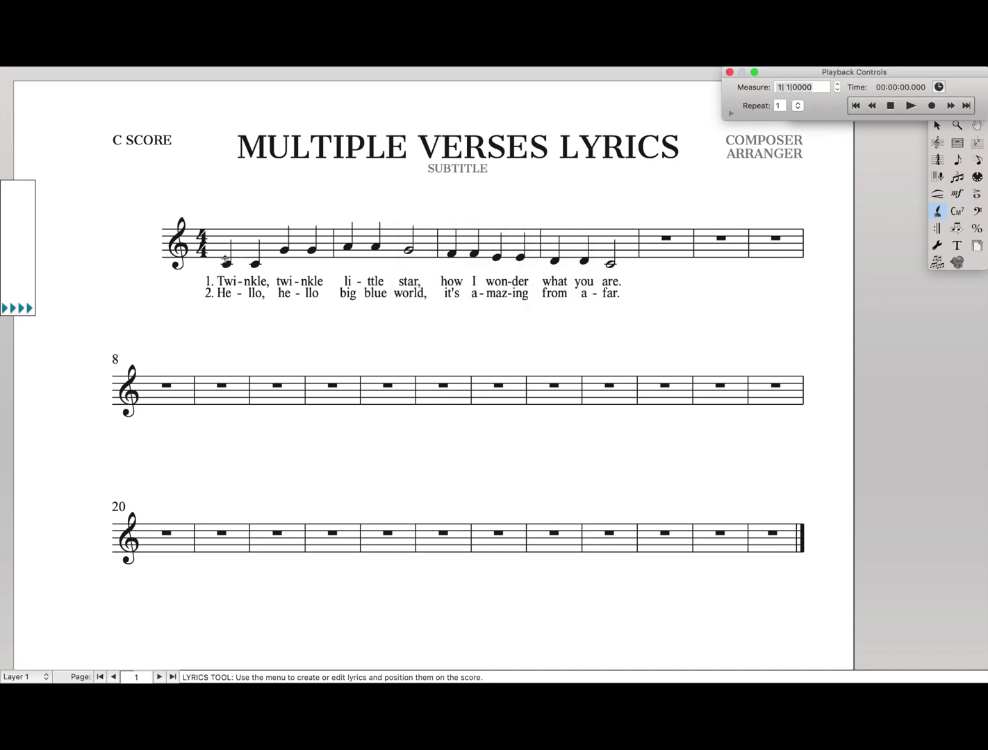
{"action": "left_click", "coordinate": [227, 261]}
{"action": "type", "text": "This is a"}
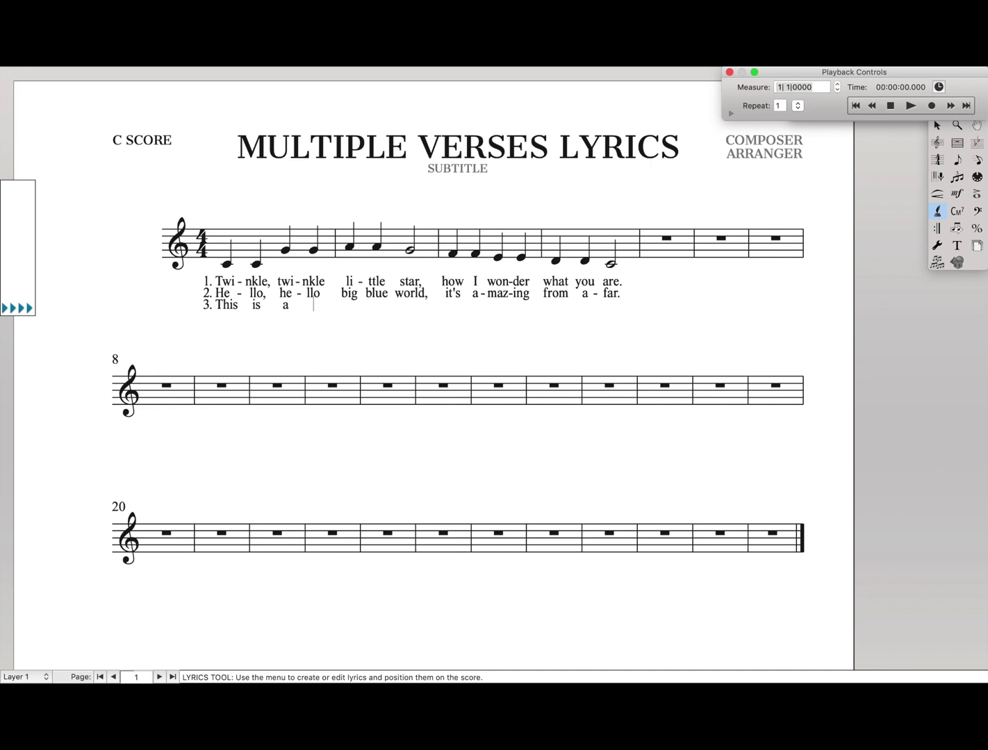
{"action": "type", "text": " third line of"}
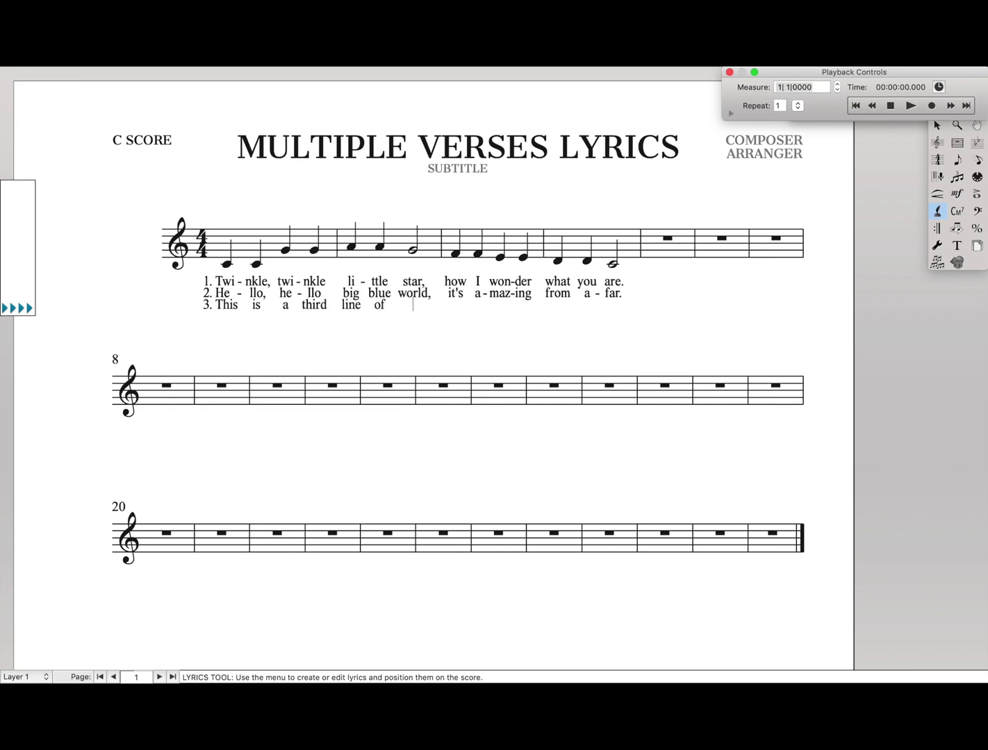
{"action": "type", "text": " lyrics!"}
{"action": "key", "text": "Escape"}
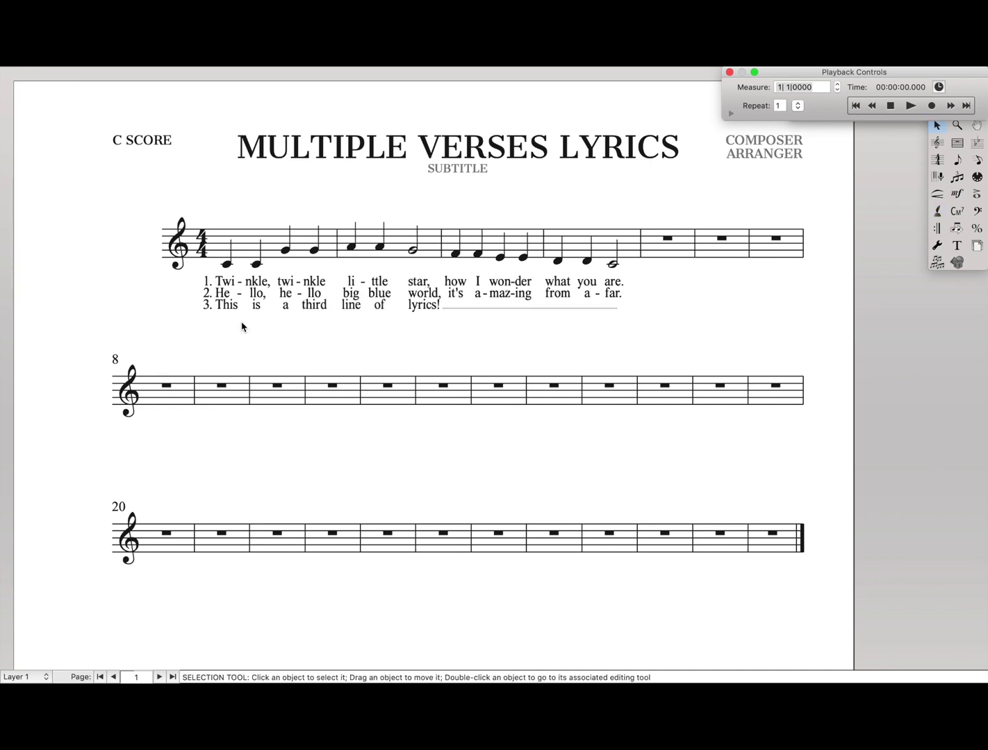